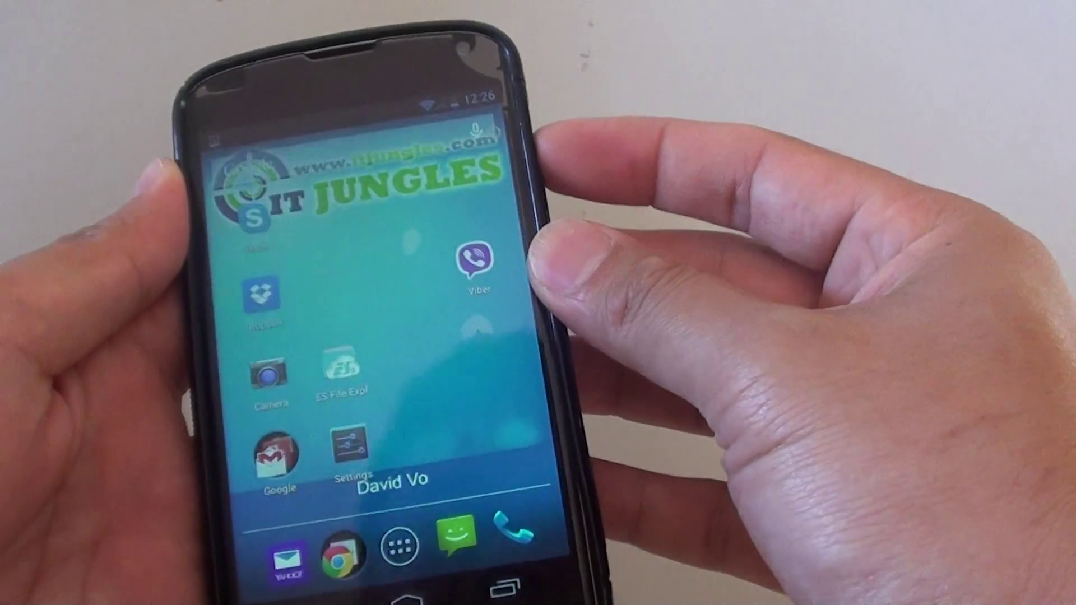
Power off the phone from the power menu and confirm the shutdown
key(XF86PowerOff)
key(XF86PowerOff)
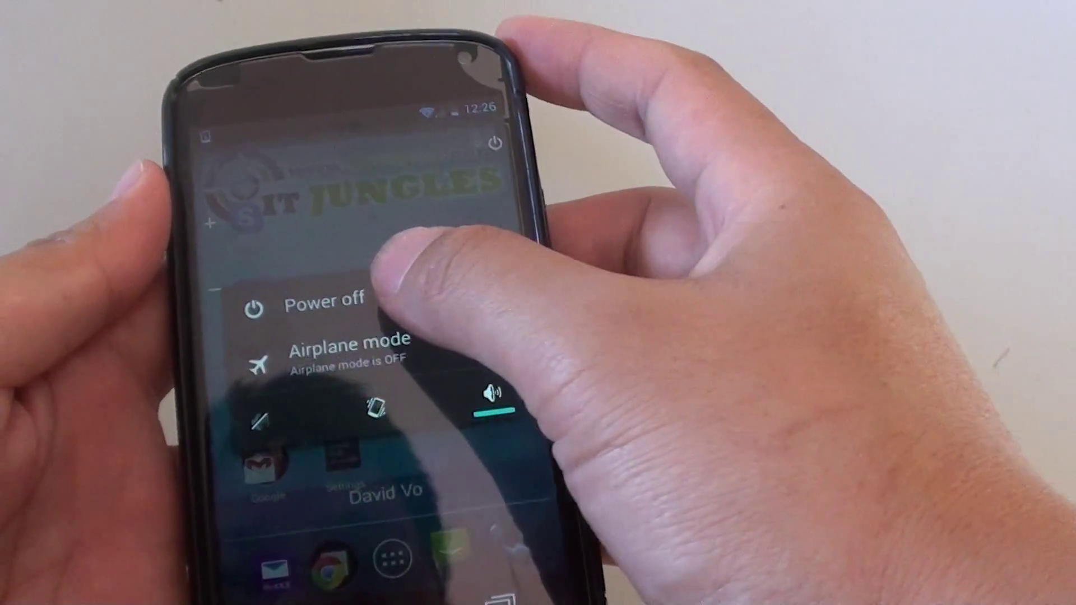
click(470, 299)
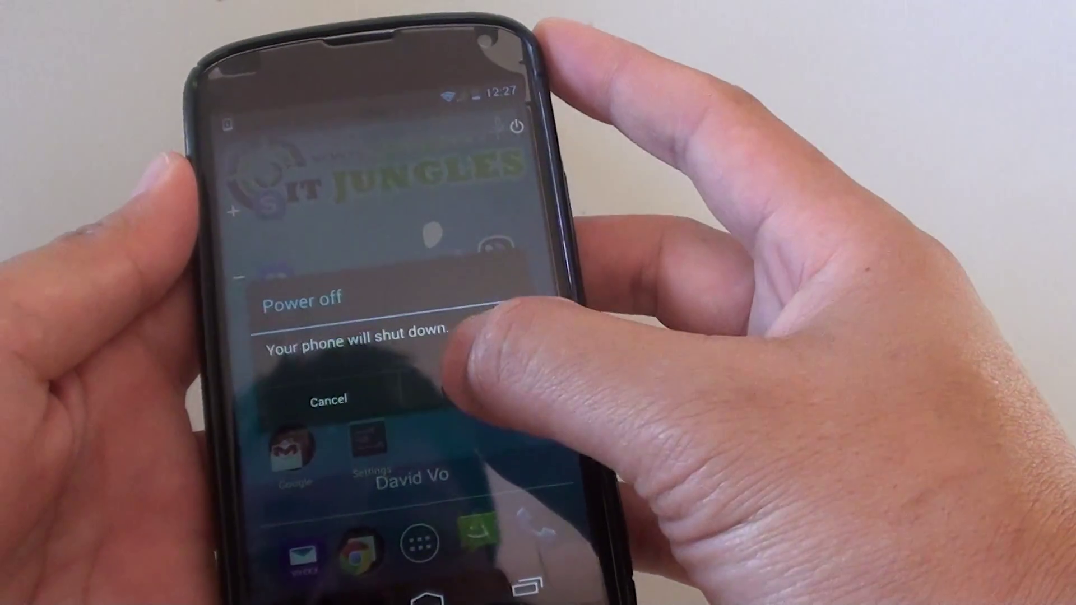
click(463, 379)
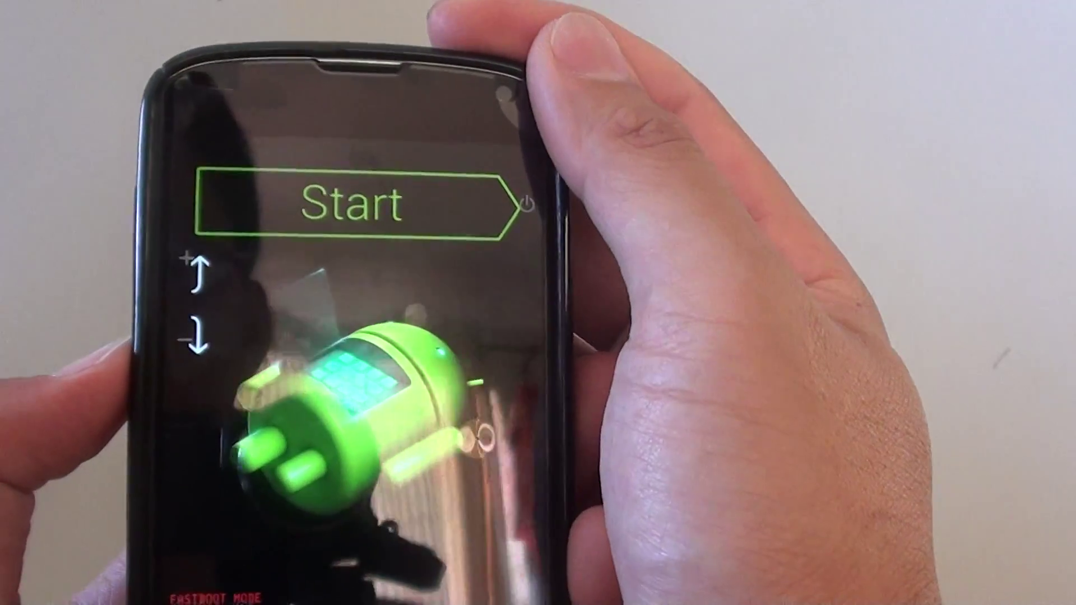
In fastboot mode, move the boot choice from Start to Recovery mode
key(Down)
key(Down)
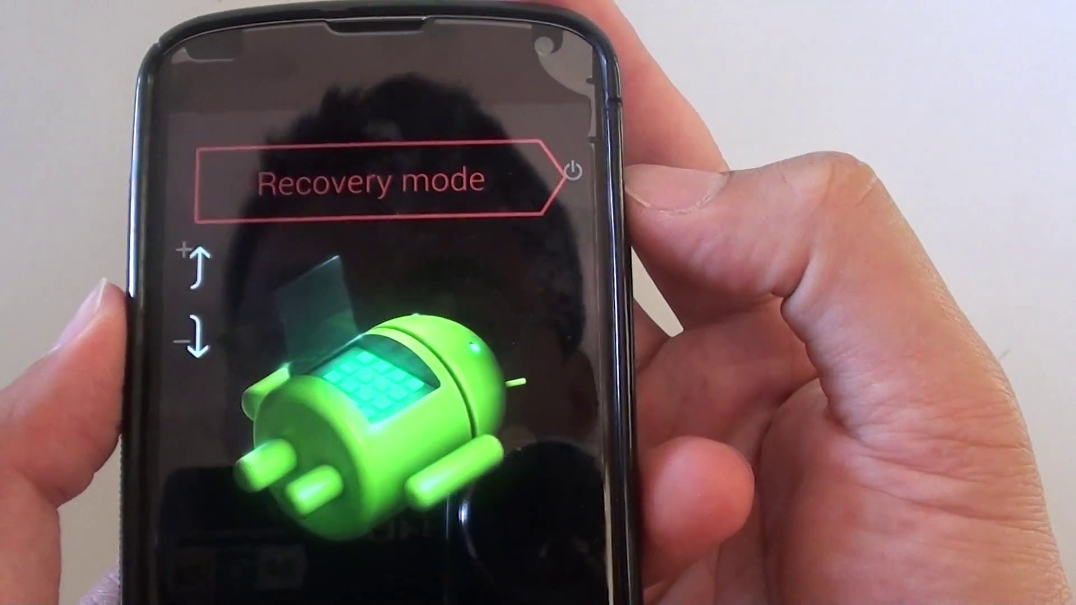
Select Recovery mode so the phone restarts to the Google boot splash
key(Return)
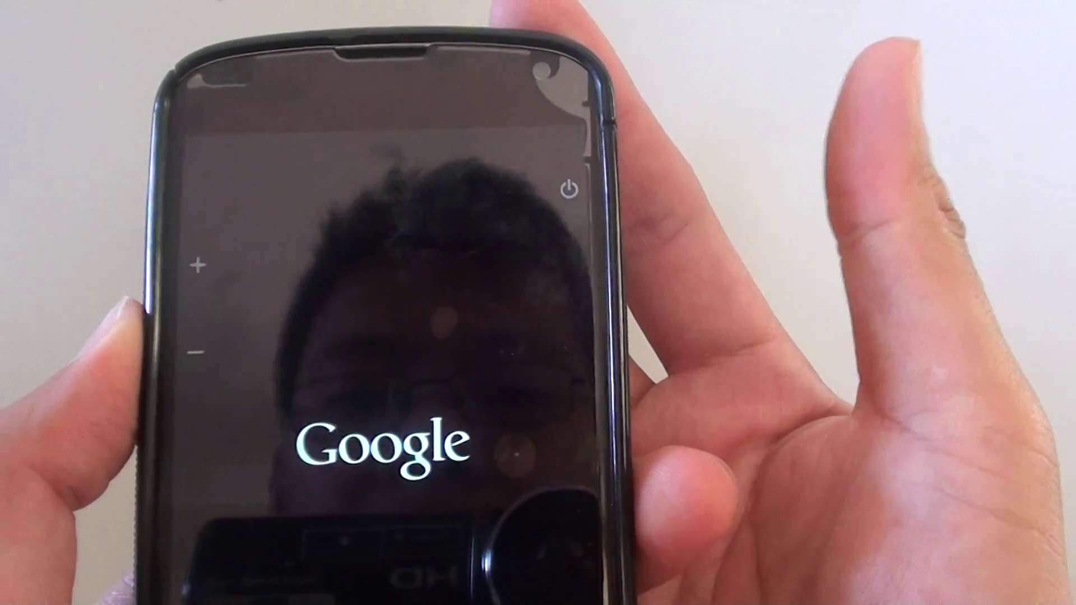